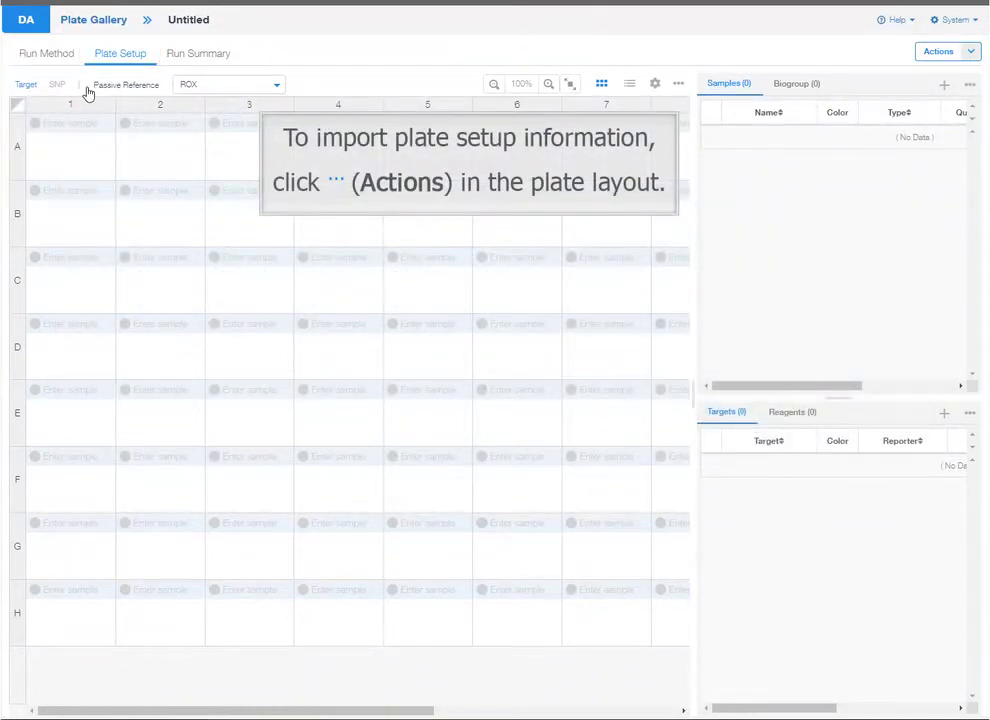
Step: Look over the plate Actions import options, then widen the Samples and Targets panels
click(678, 85)
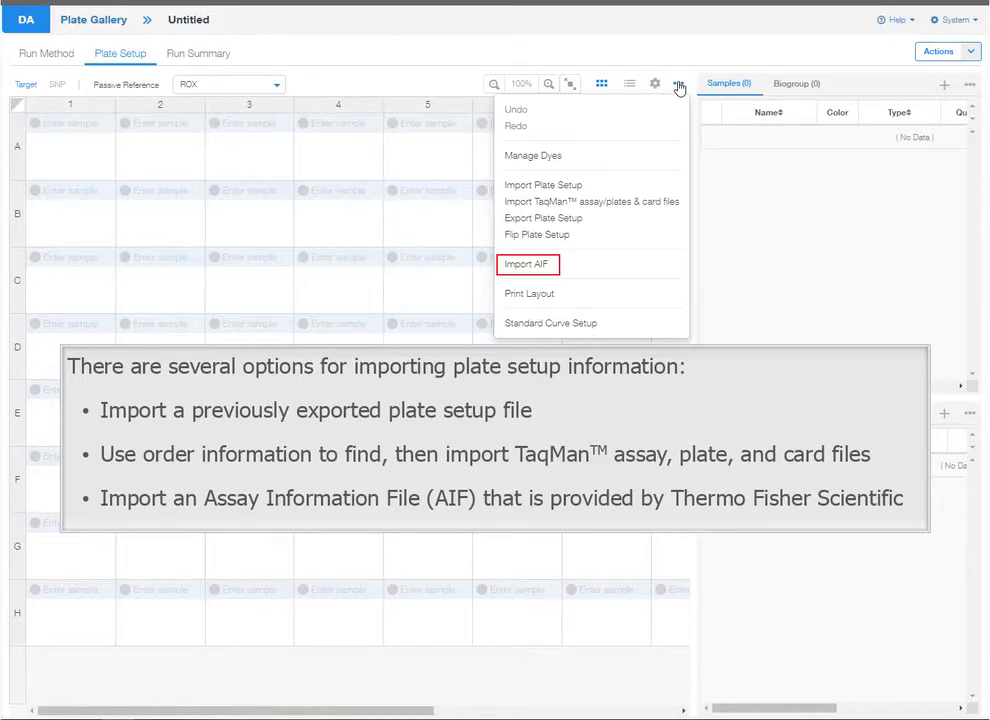
click(679, 88)
drag(693, 390, 627, 388)
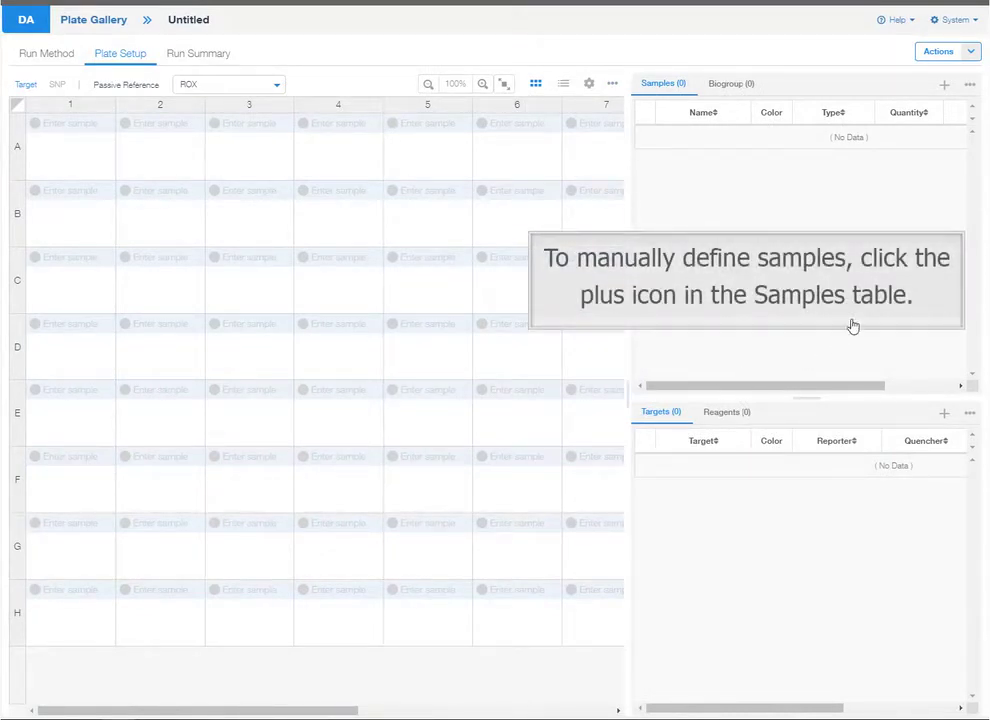
Step: Add two samples, renaming the second to NTC with type Negative Control
click(944, 86)
click(944, 87)
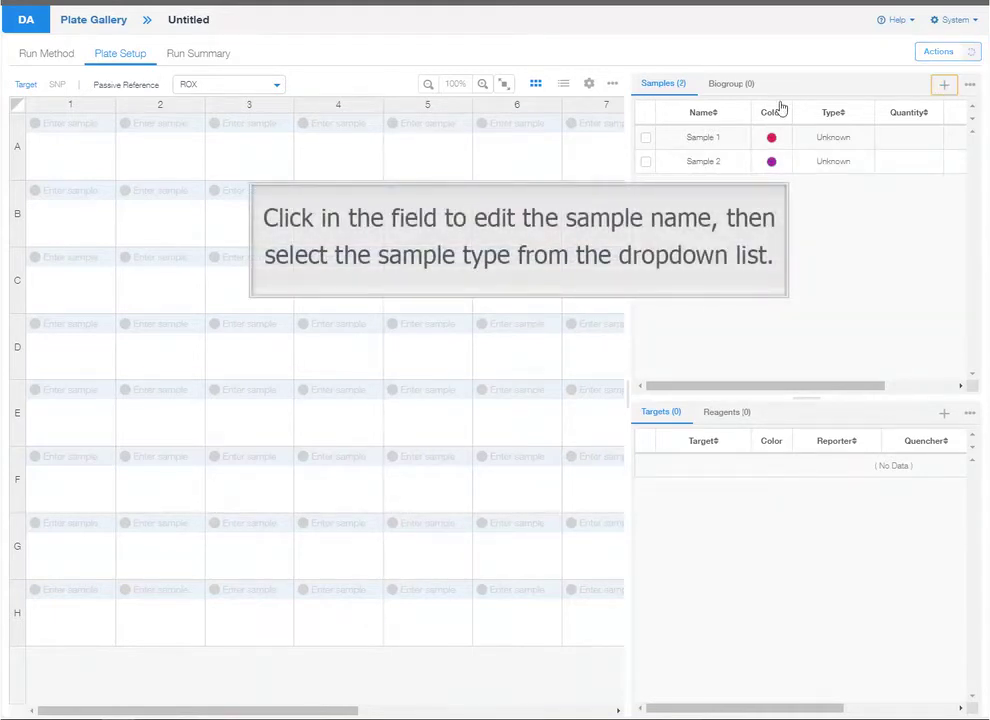
click(705, 161)
drag(740, 161, 663, 161)
text(NTC)
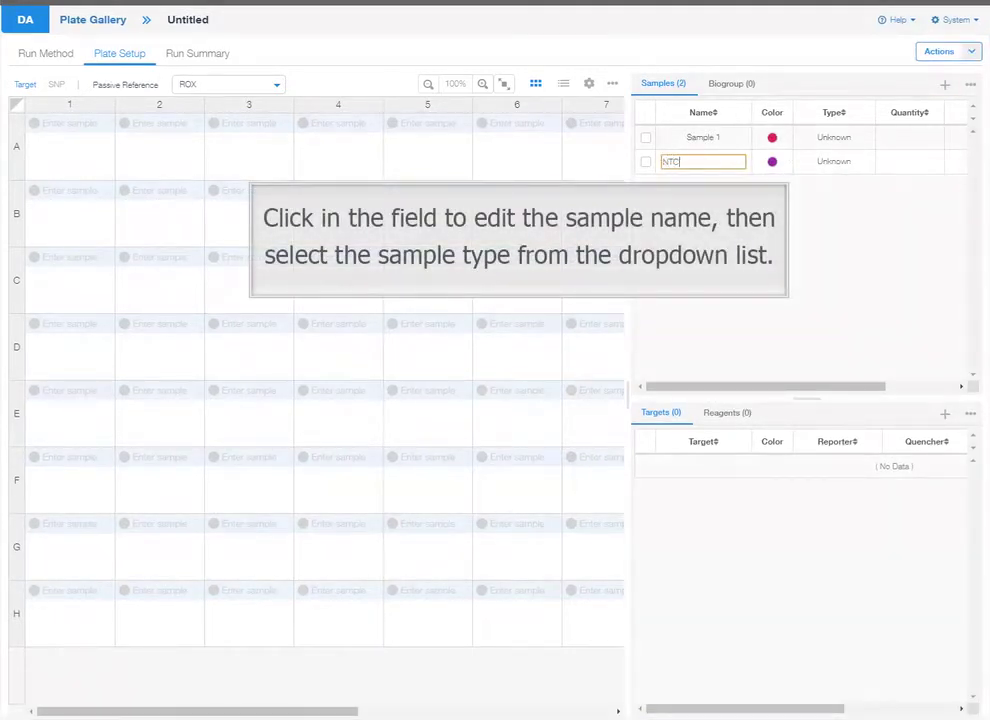
key(Return)
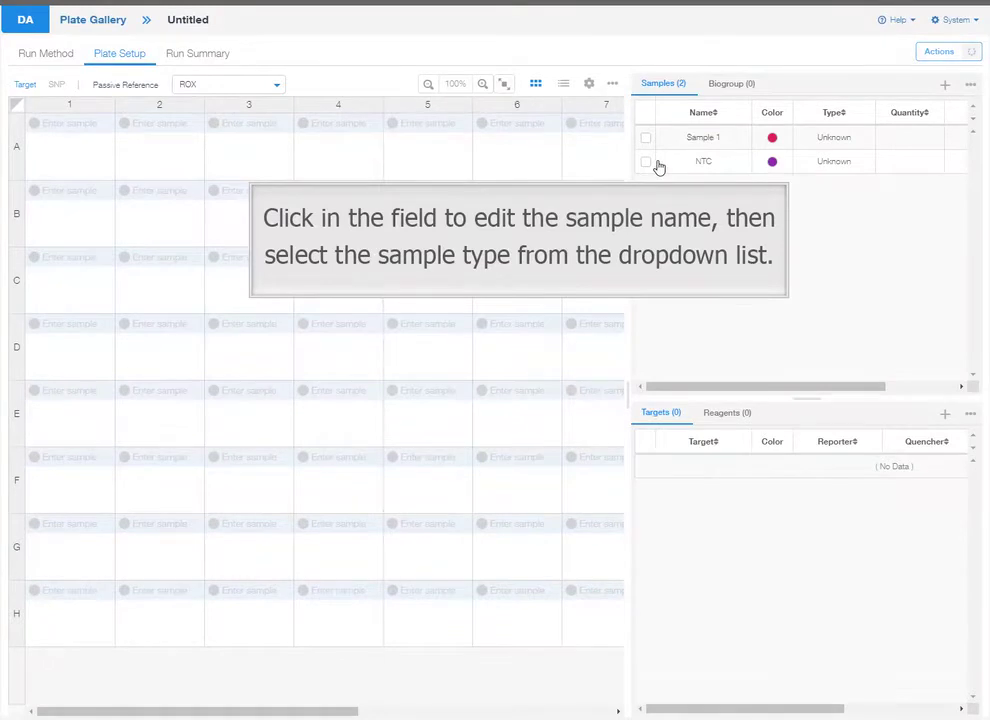
click(860, 163)
click(851, 248)
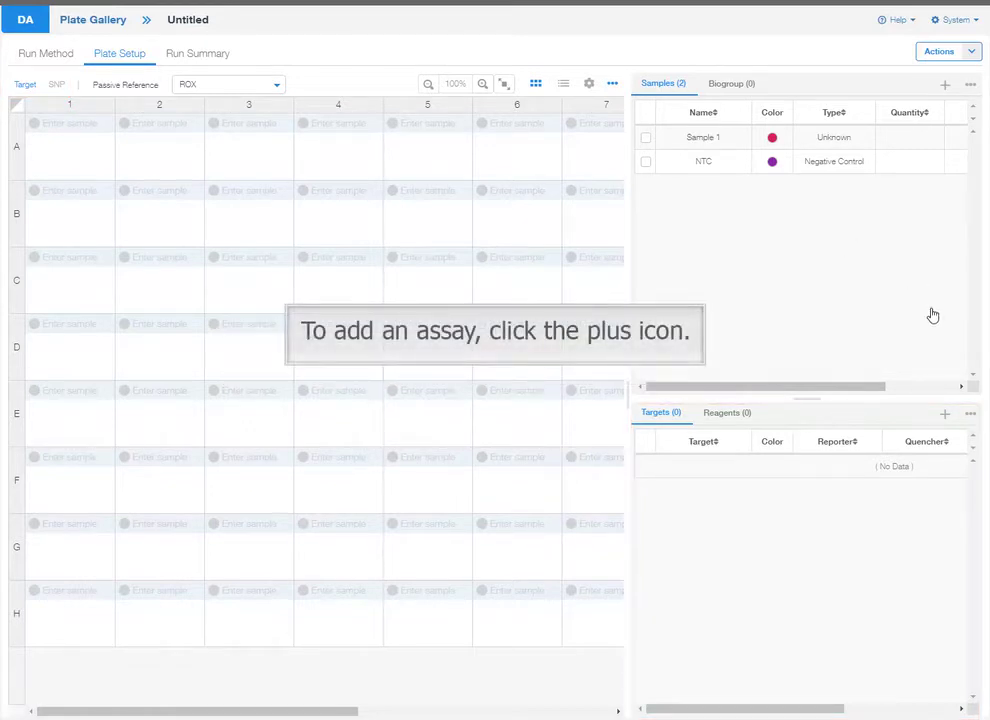
Step: Add Target 1 with a CY5 reporter dye
click(945, 414)
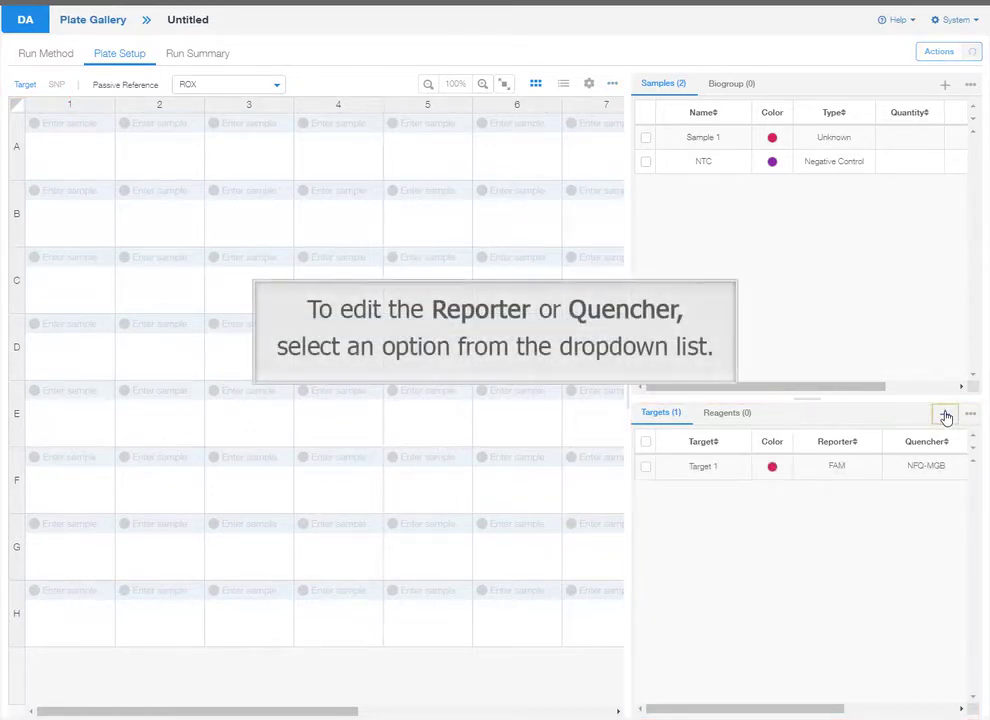
click(864, 471)
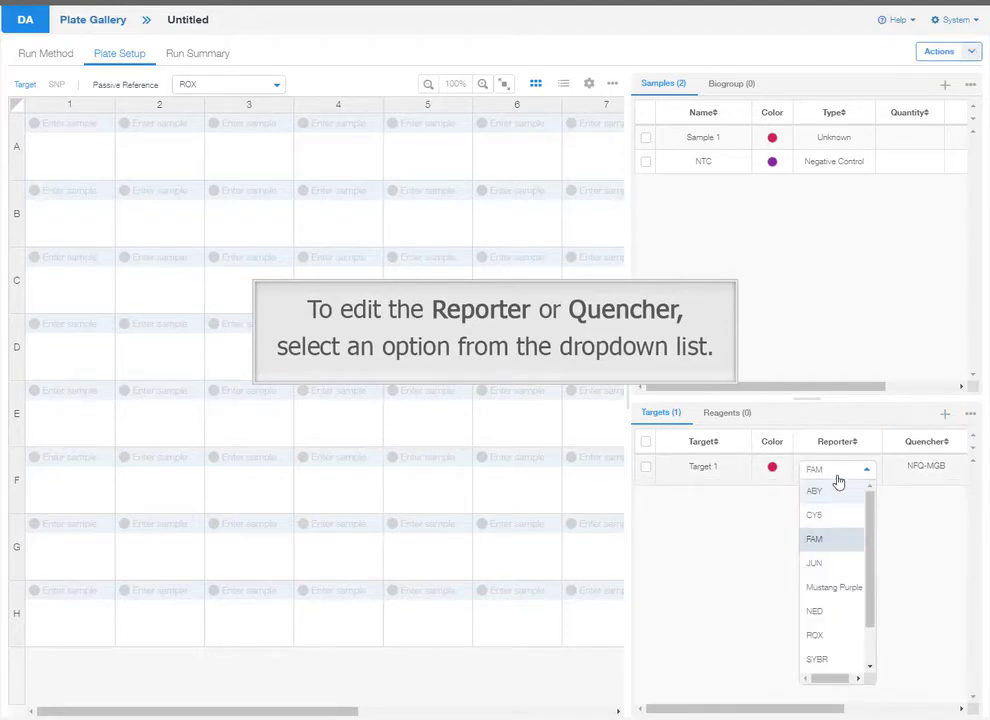
click(824, 519)
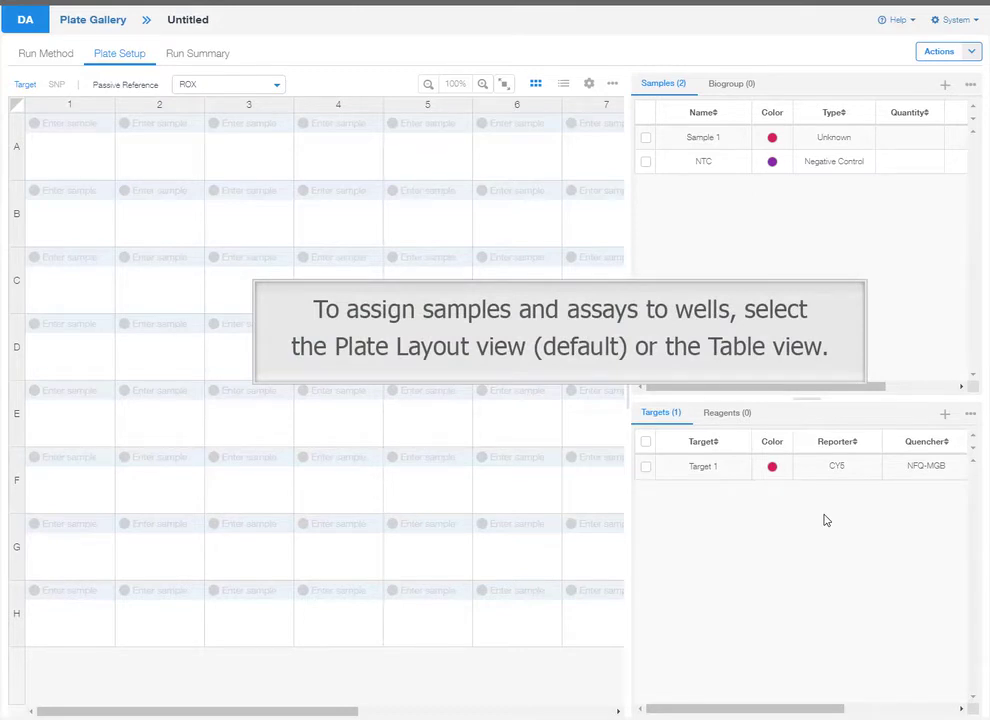
Step: Give wells A1, A2 and A3 Sample 1 and Target 1
click(563, 86)
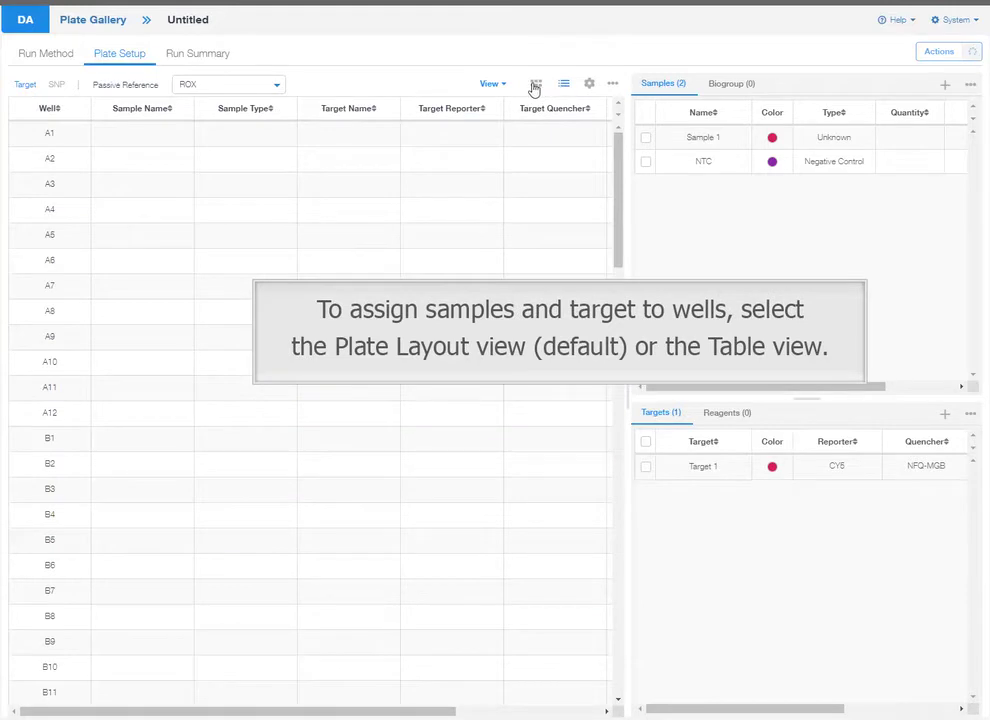
click(535, 85)
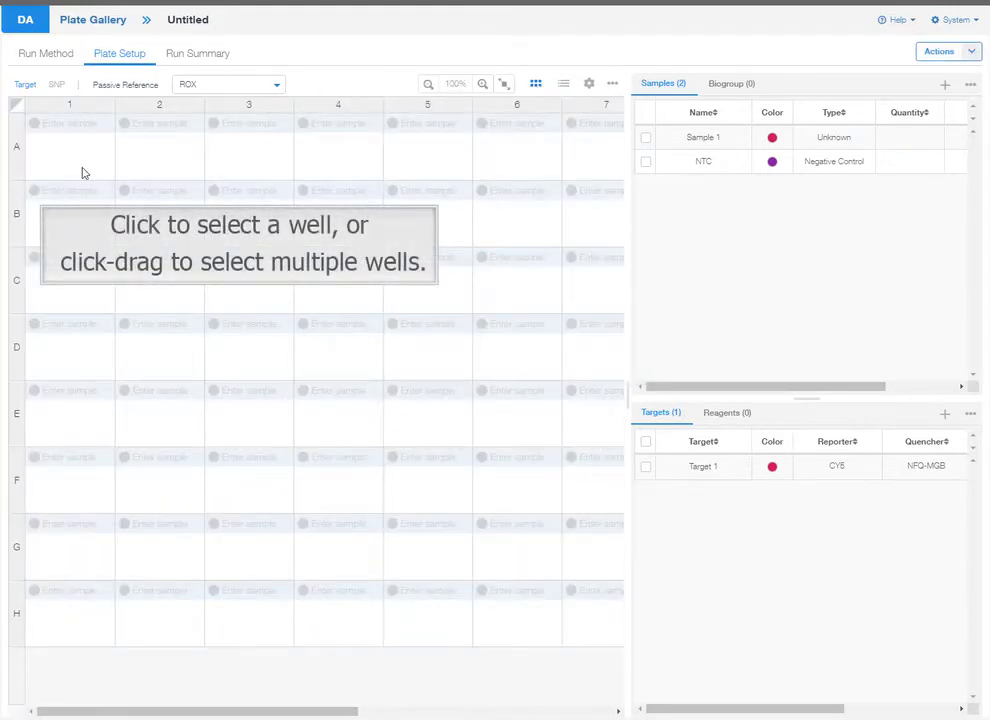
drag(83, 172, 250, 160)
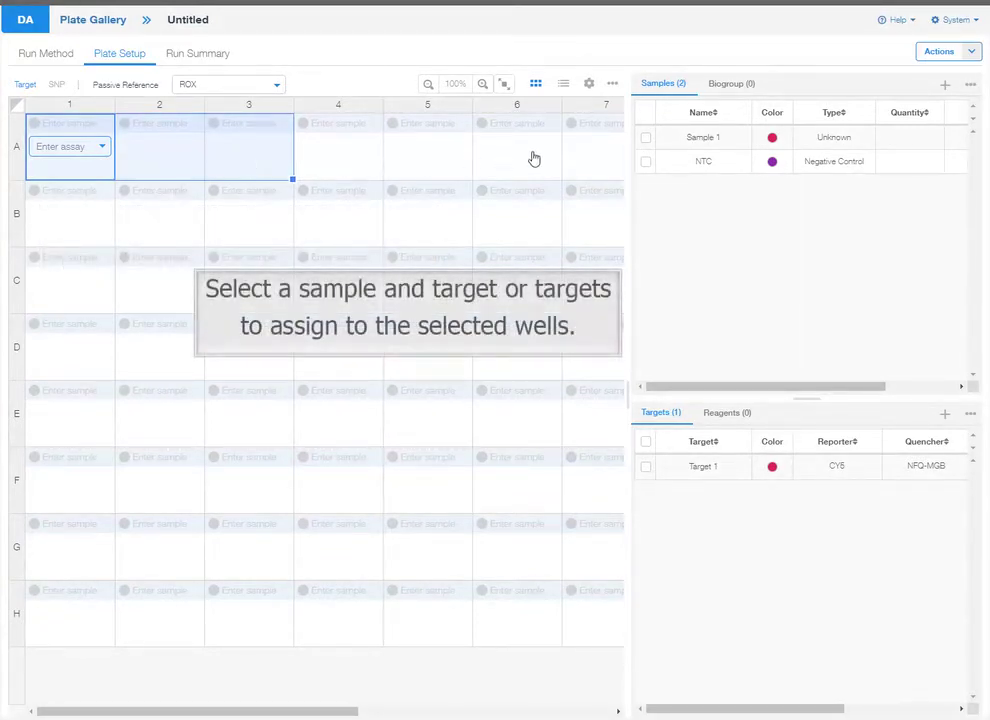
click(646, 138)
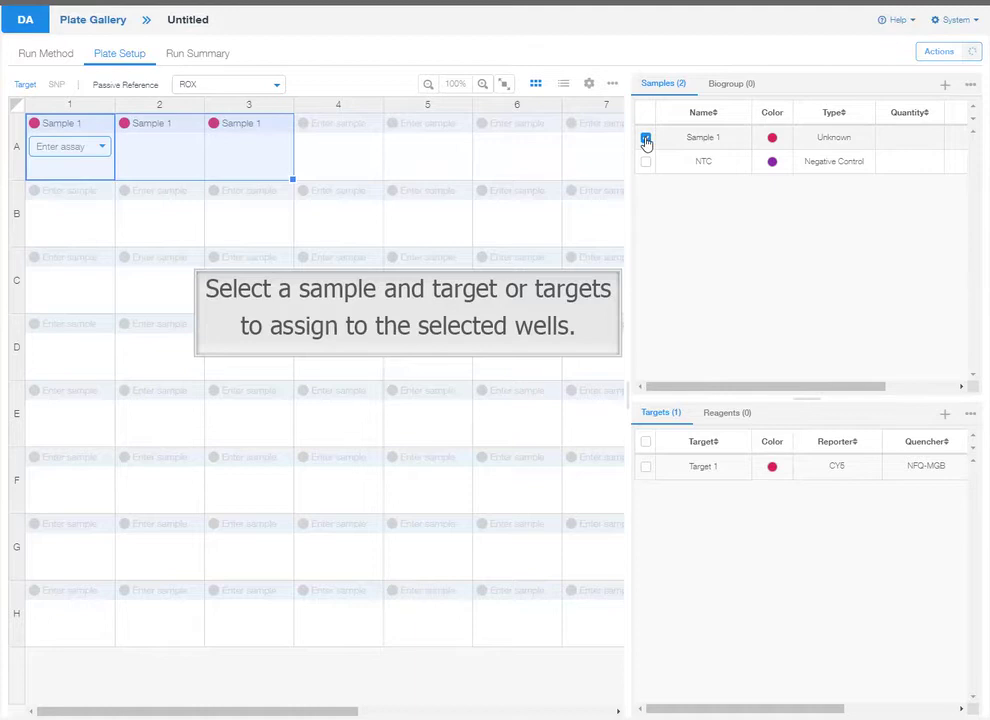
click(646, 466)
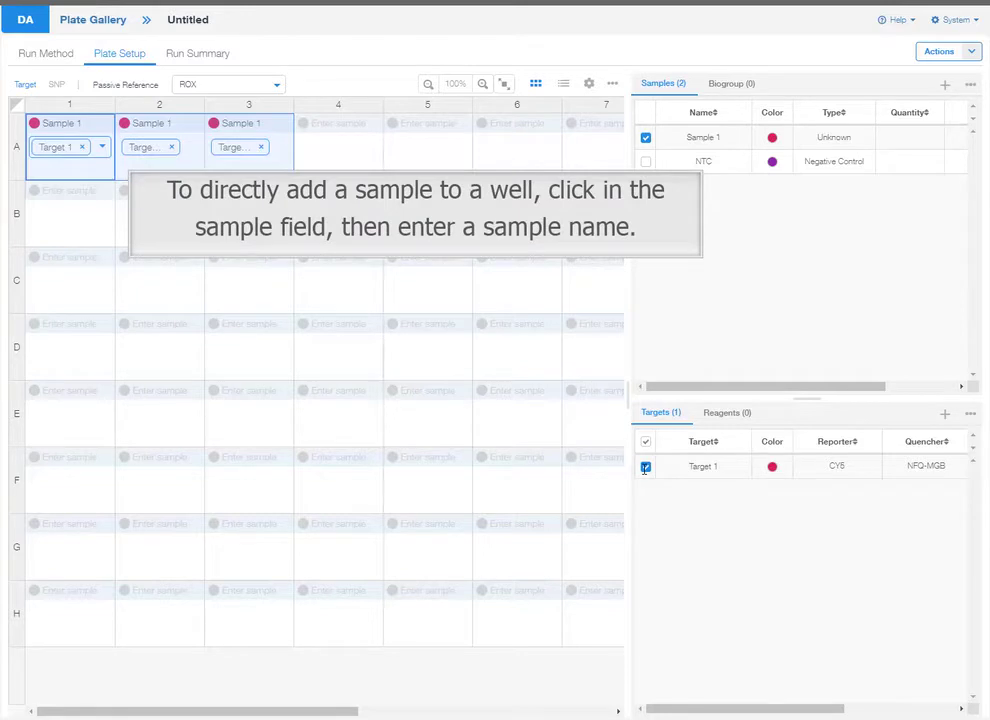
Step: Enter Sample 2 as the sample for well B1
click(67, 190)
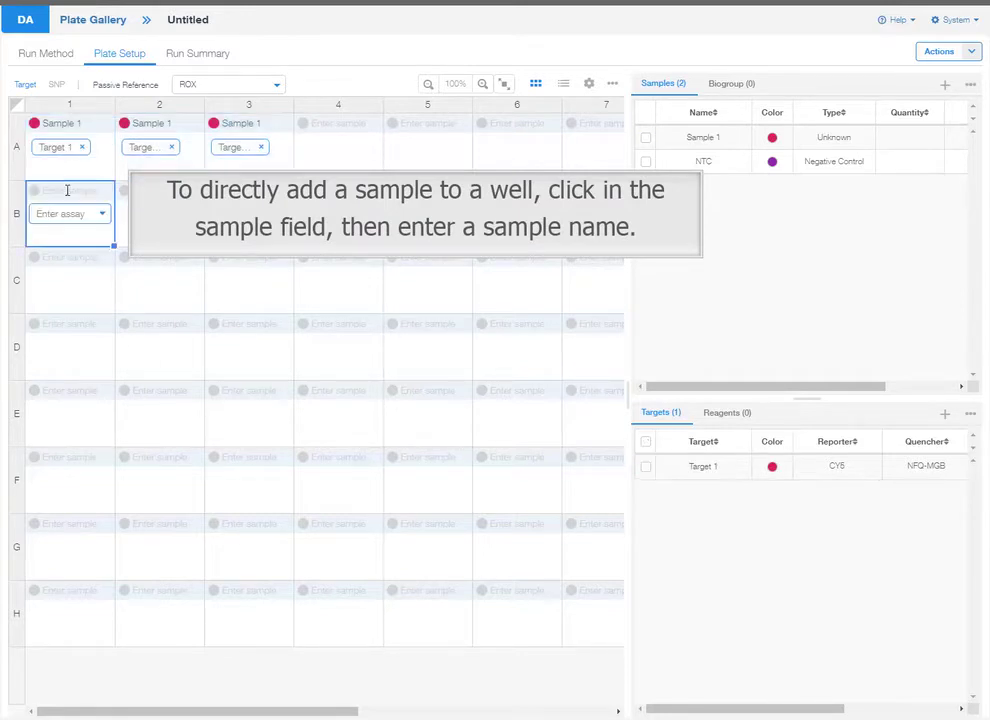
click(67, 190)
text(Sample 2)
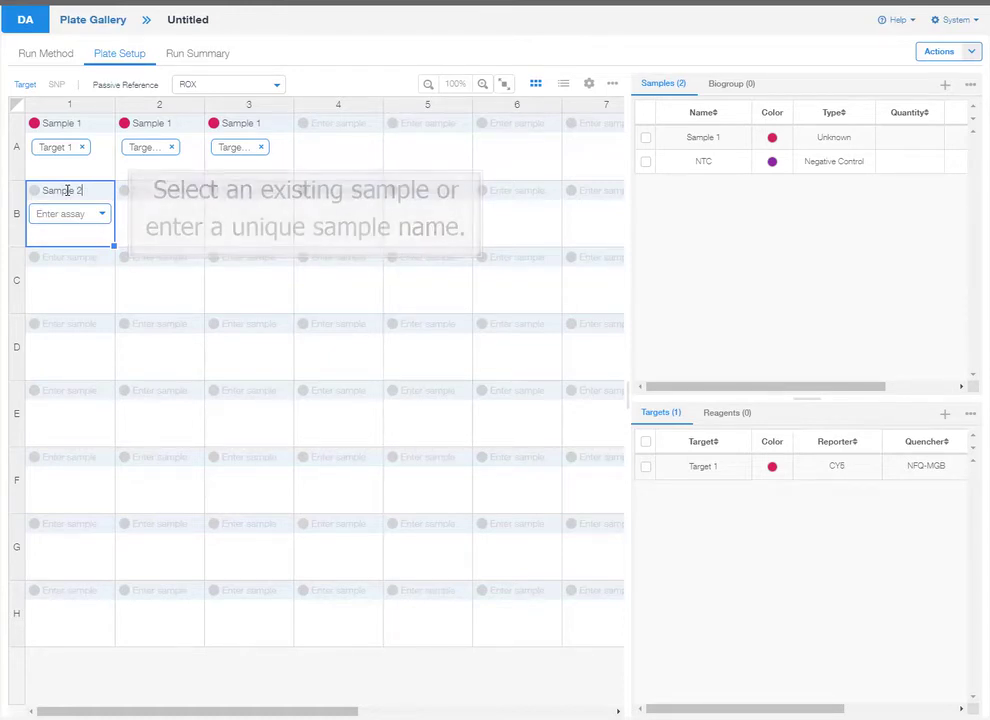
key(Return)
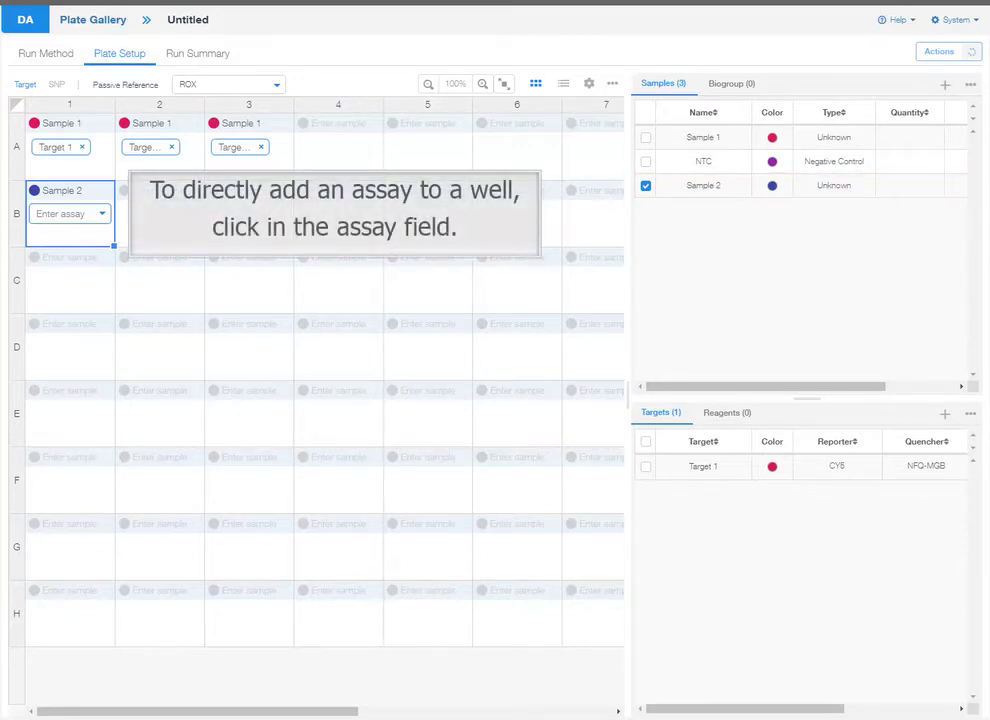
Step: Create Target 2 for well B1 with FAM reporter and NFQ-MGB quencher
click(60, 213)
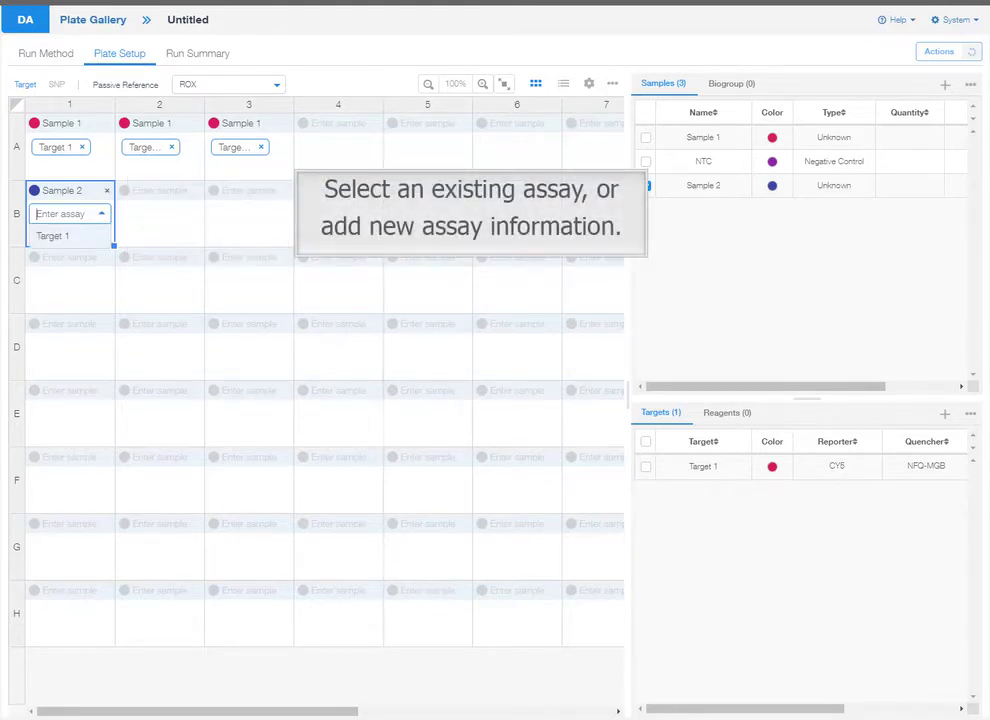
text(Target 2)
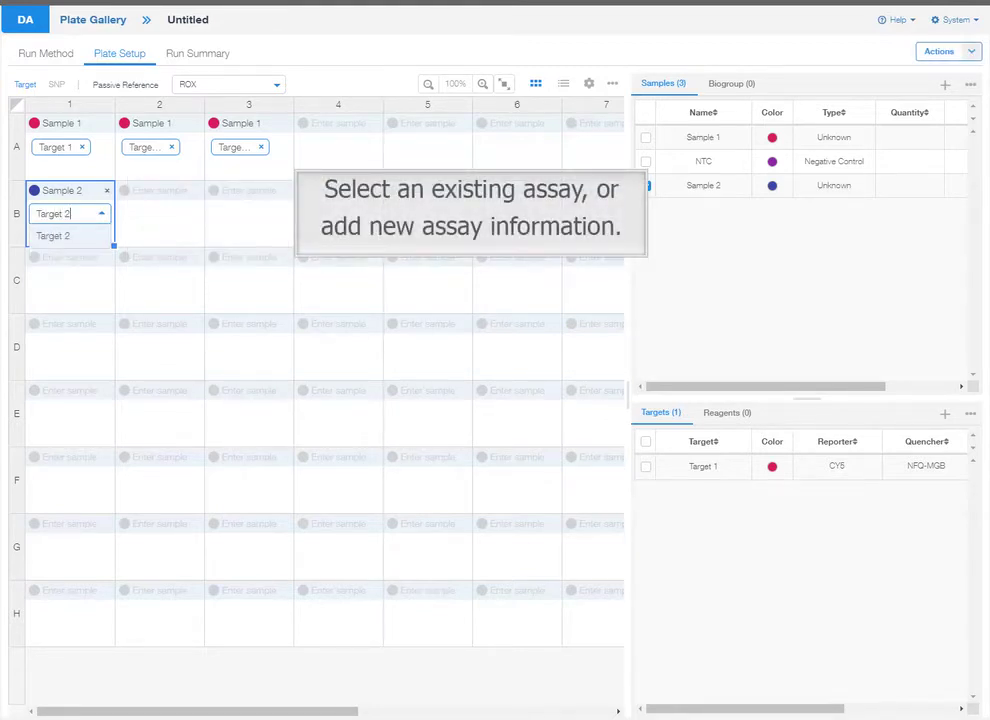
key(Return)
key(Down)
key(Down)
key(Return)
key(Down)
key(Down)
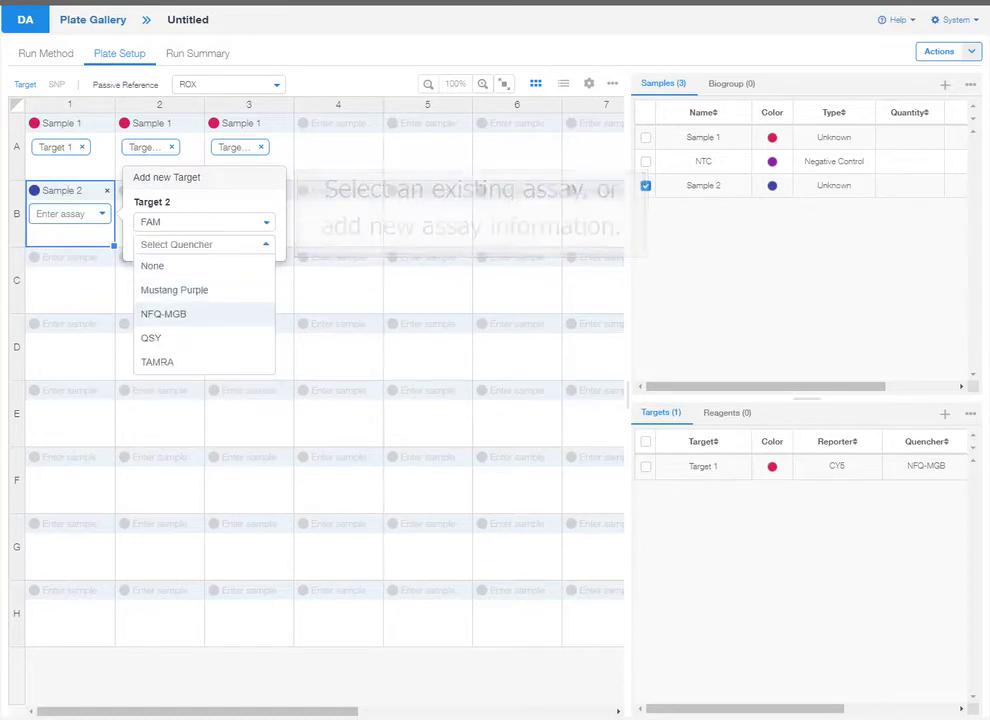
key(Return)
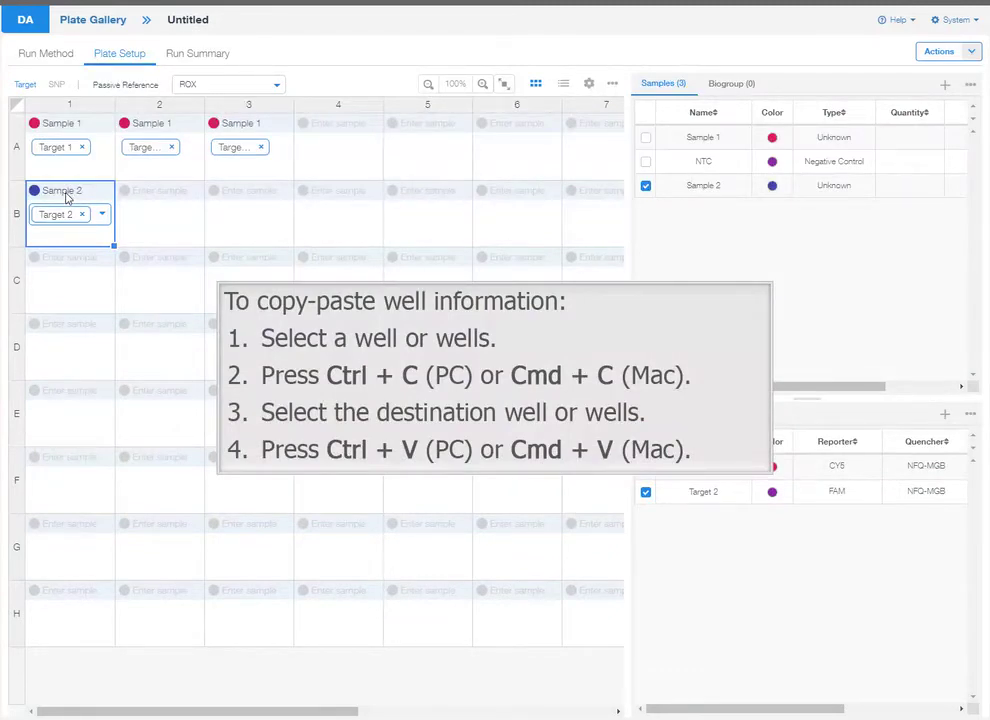
Step: Copy B1 into wells B2–B4, then fill down to F1 as Samples 3–6 on Target 2
key(ctrl+c)
drag(160, 215, 313, 232)
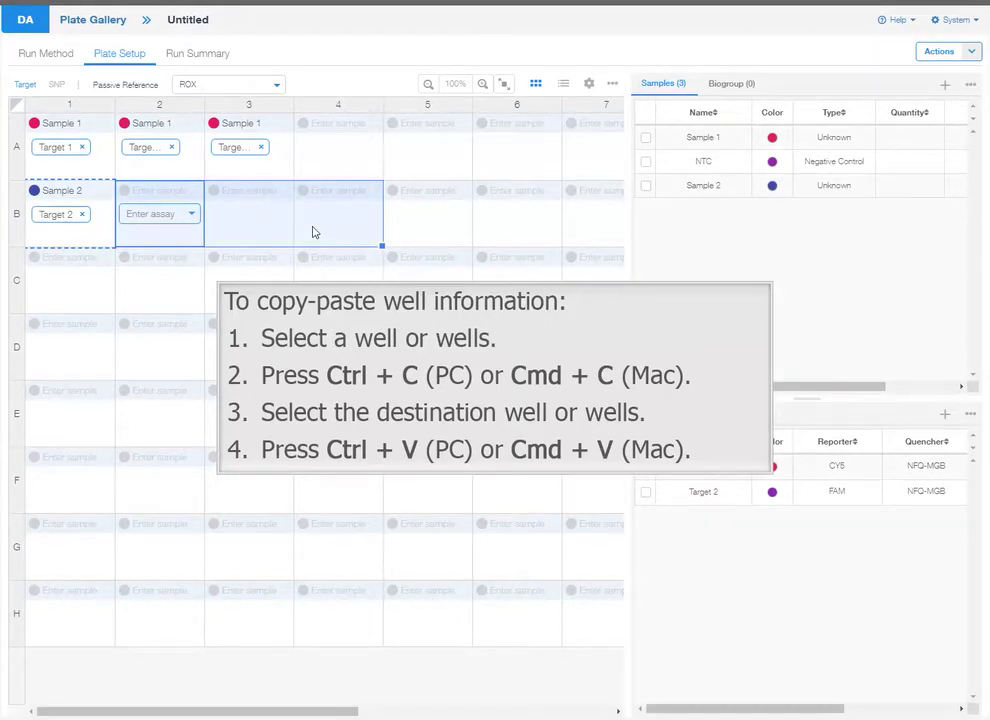
key(ctrl+v)
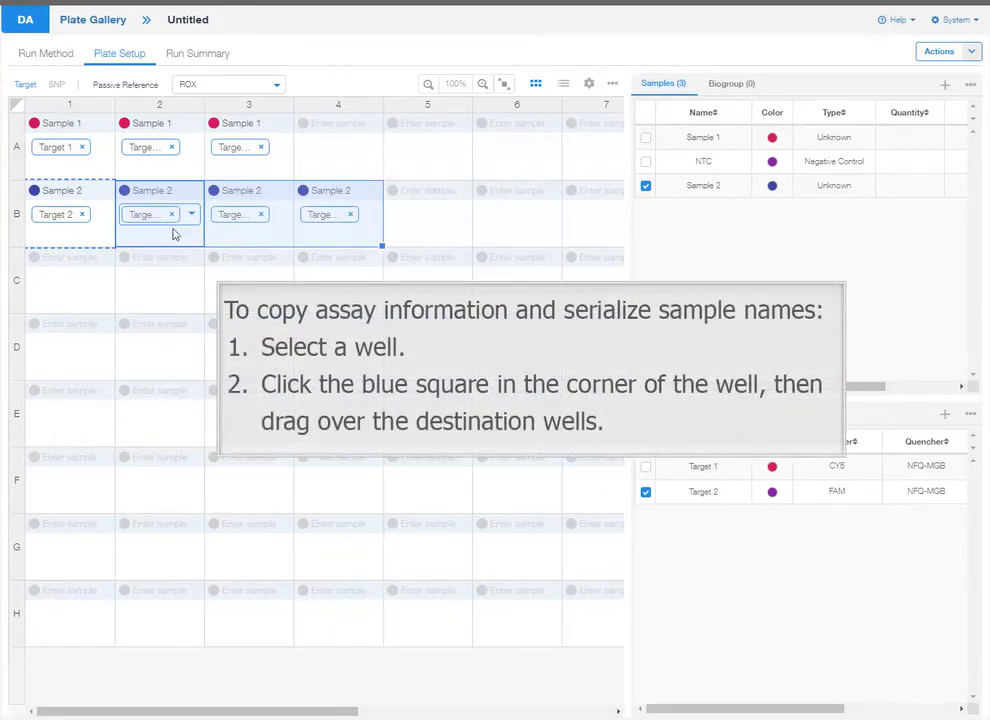
click(112, 244)
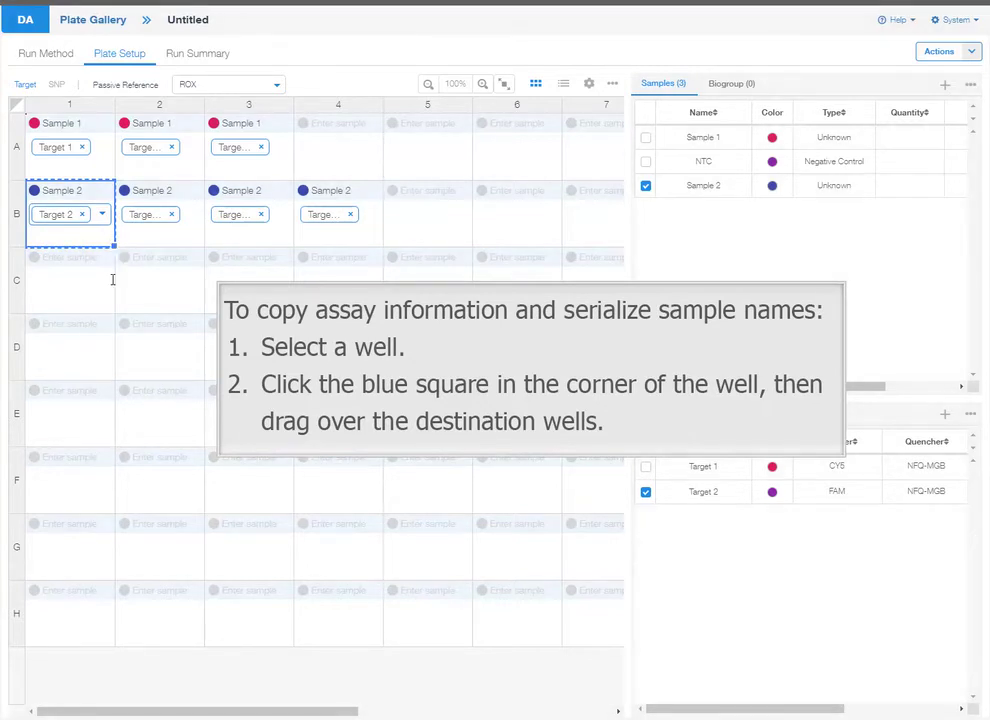
drag(112, 279, 80, 510)
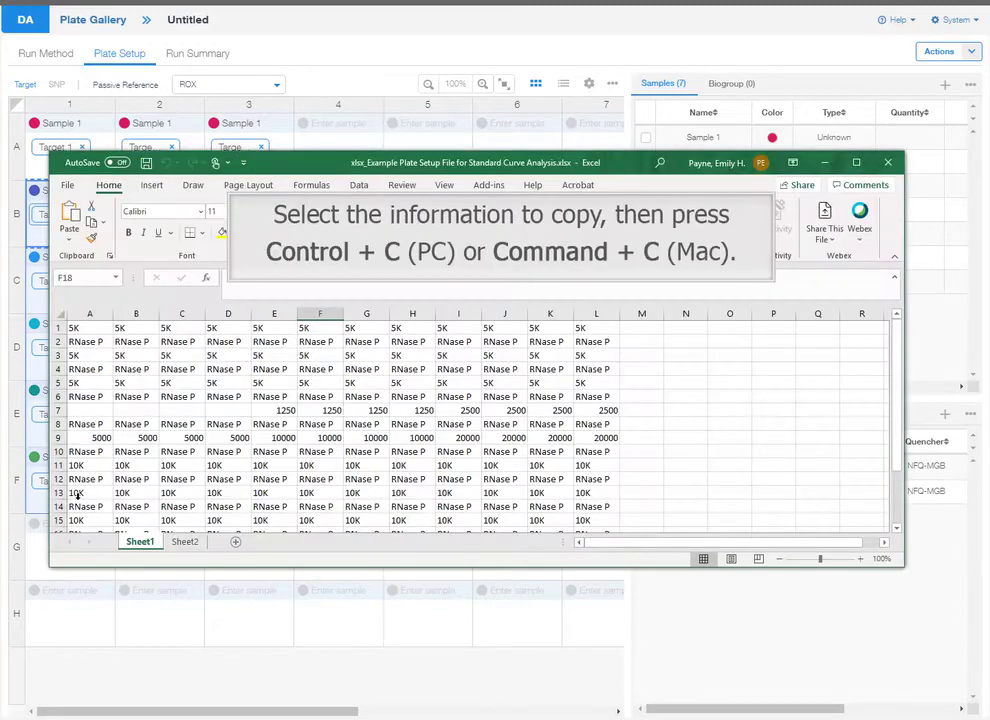
Step: Copy column H of the Excel plate layout sheet with its 5K, 1250, 10000, 10K, RNase P entries
click(406, 315)
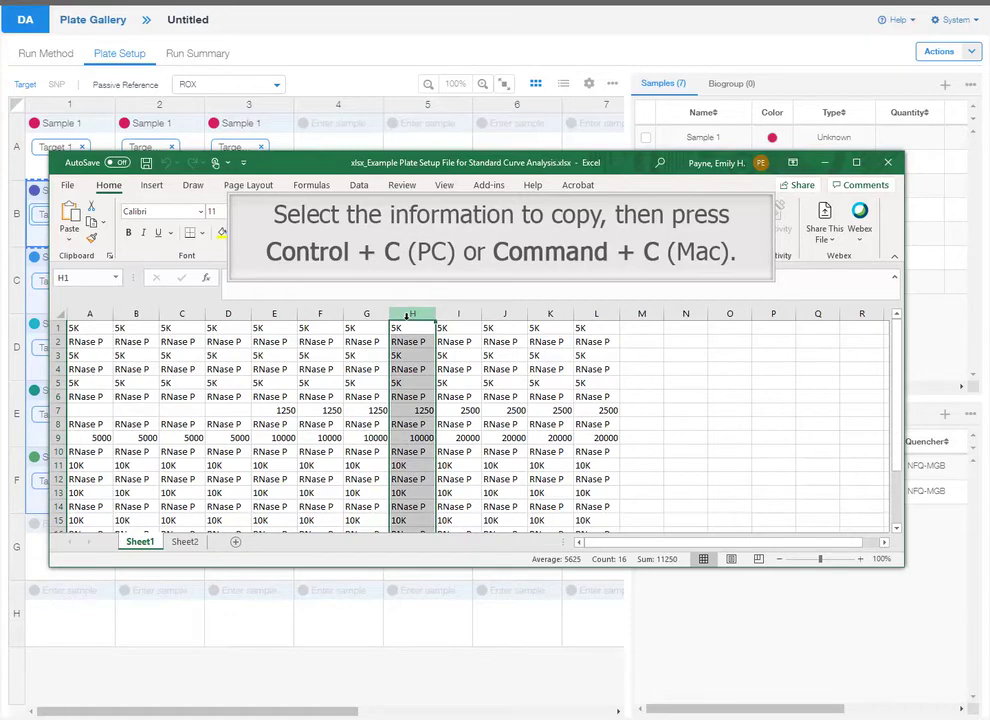
key(ctrl+c)
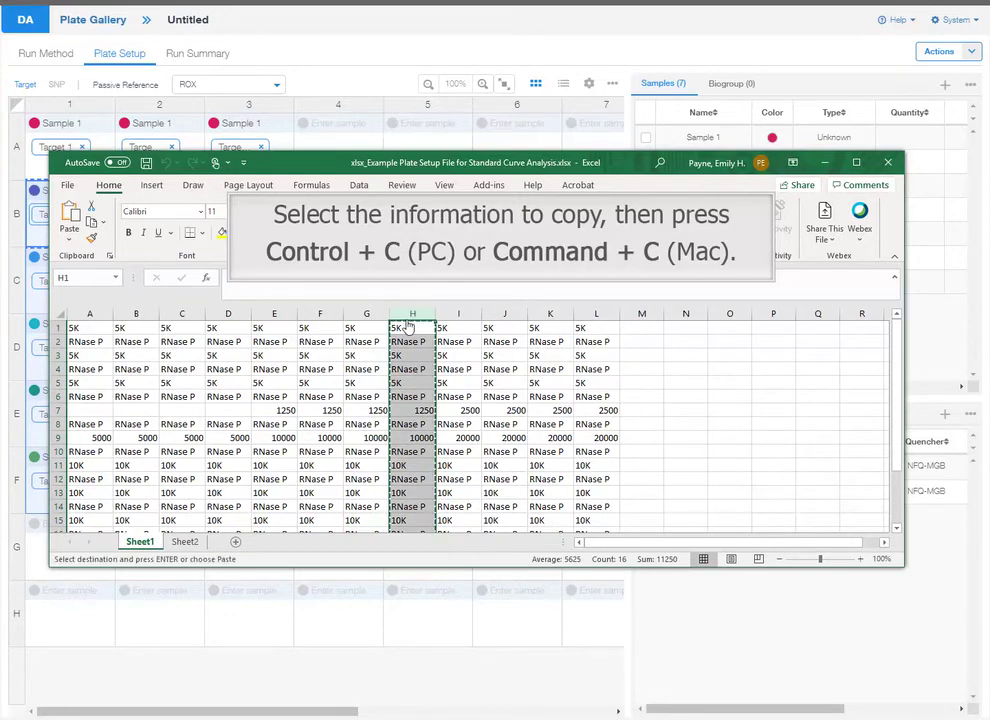
Step: Paste the Excel data into plate column 5: 5K, 1250, 10000 and 10K samples on RNase P
click(428, 105)
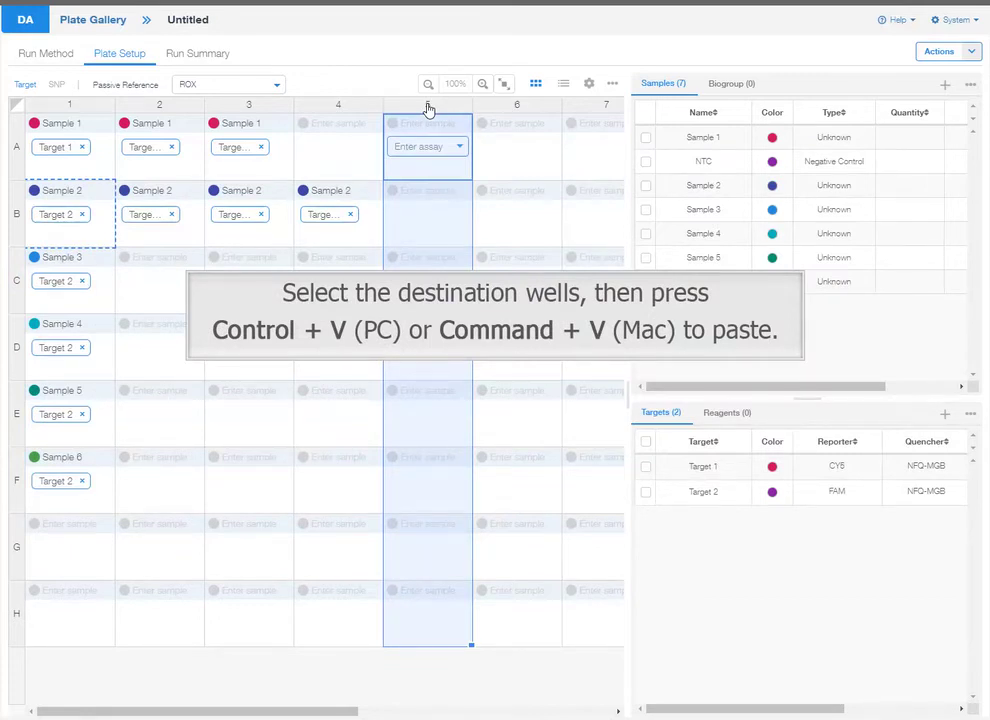
key(ctrl+v)
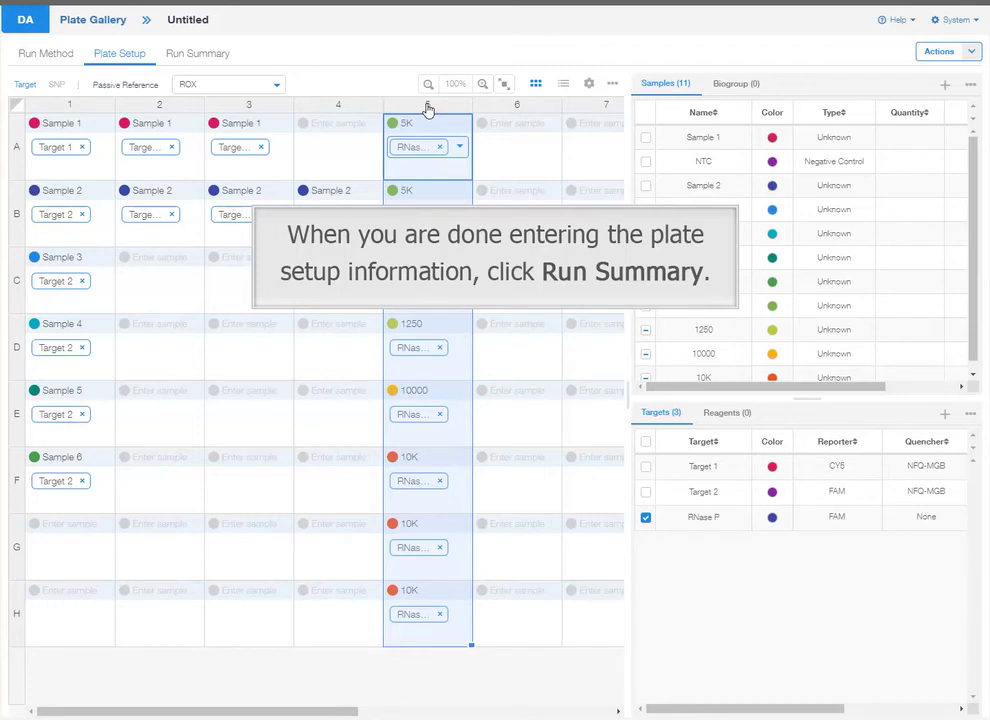
Step: Review the Run Summary's 40-cycle method and plate layout down to the Save Plate File section
click(196, 56)
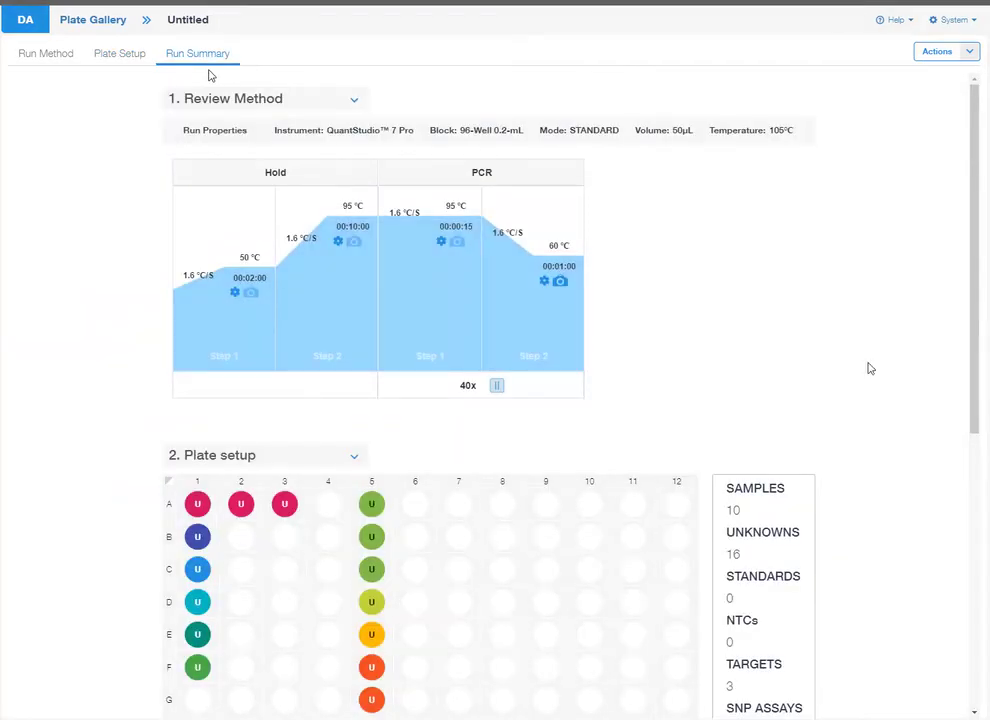
scroll(868, 370, down, 4)
scroll(865, 383, down, 1)
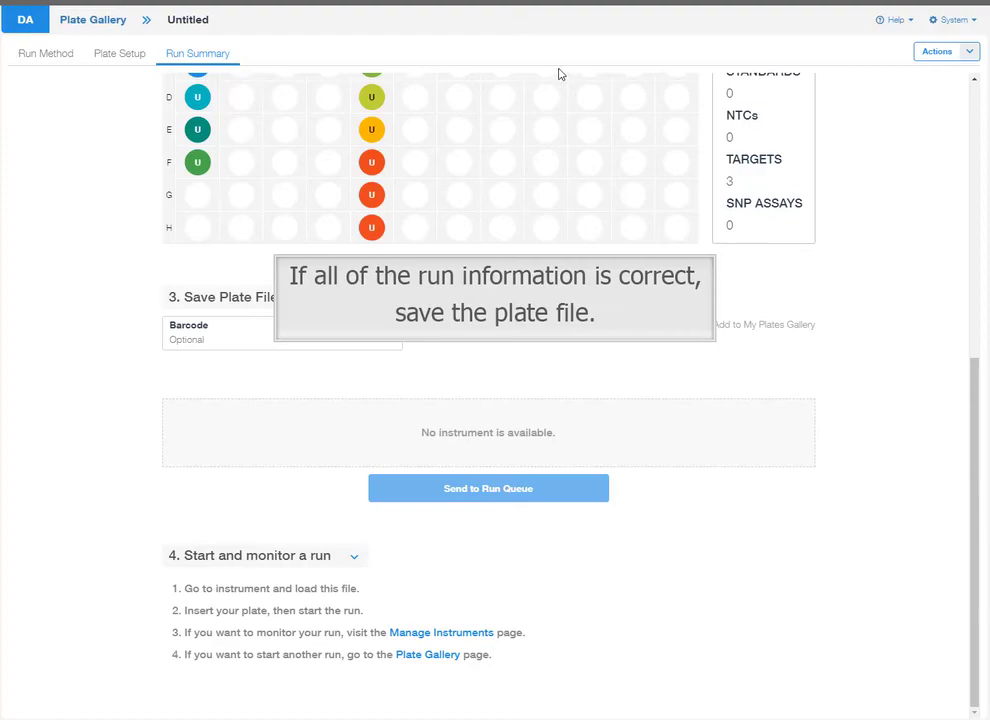
Step: Save the plate as MyFile_2020-05-11-14125.edt, replacing Untitled with MyFile
click(967, 51)
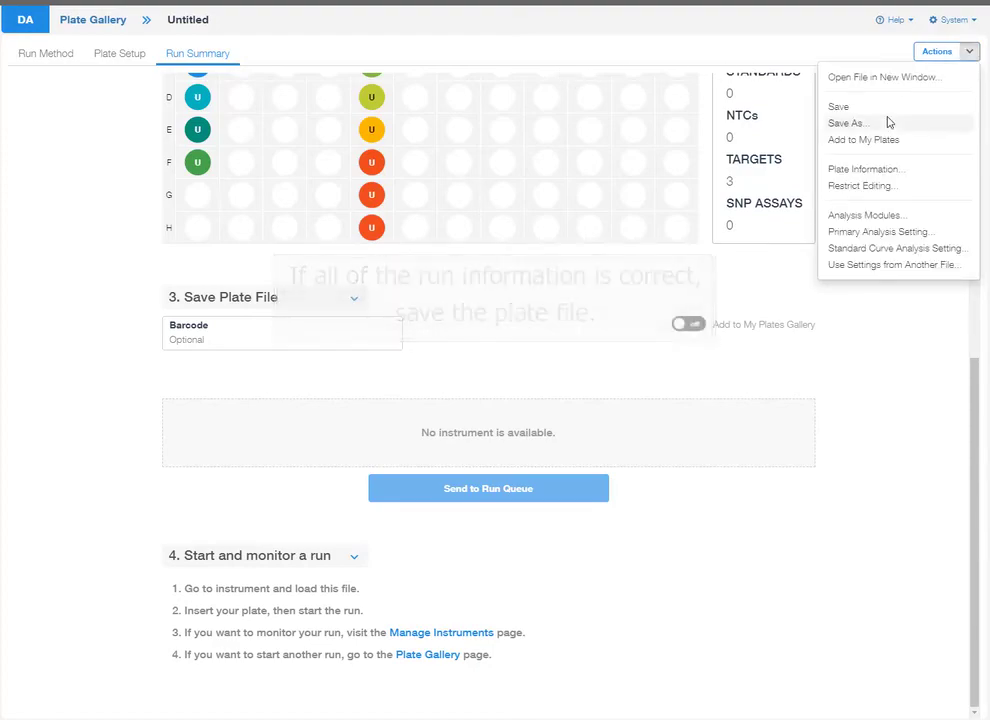
click(886, 122)
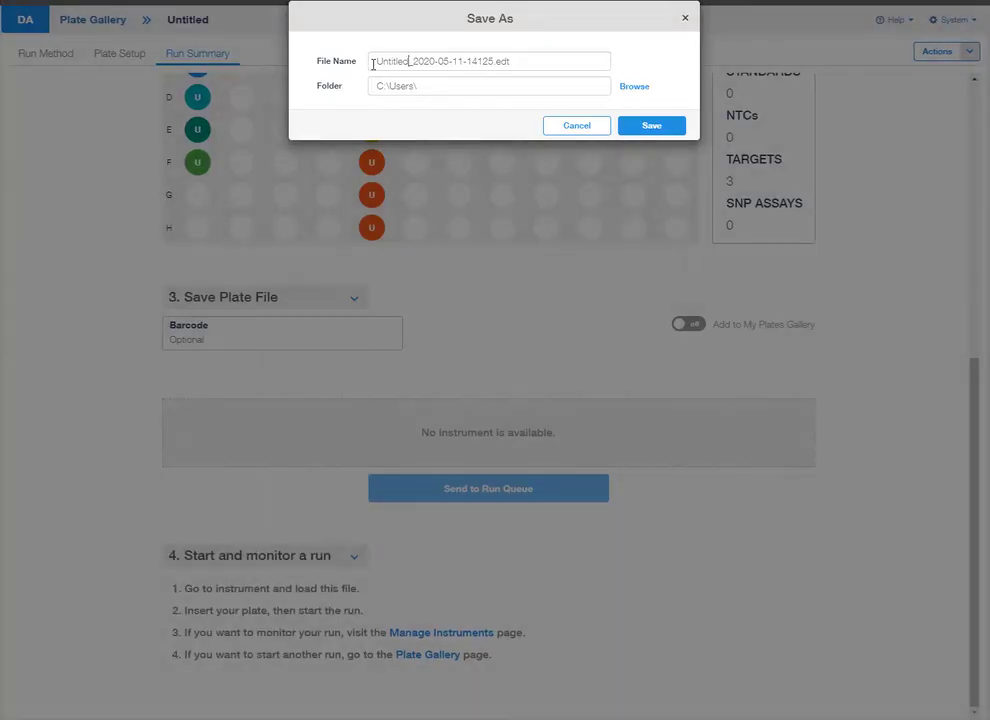
double_click(373, 64)
text(MyFile)
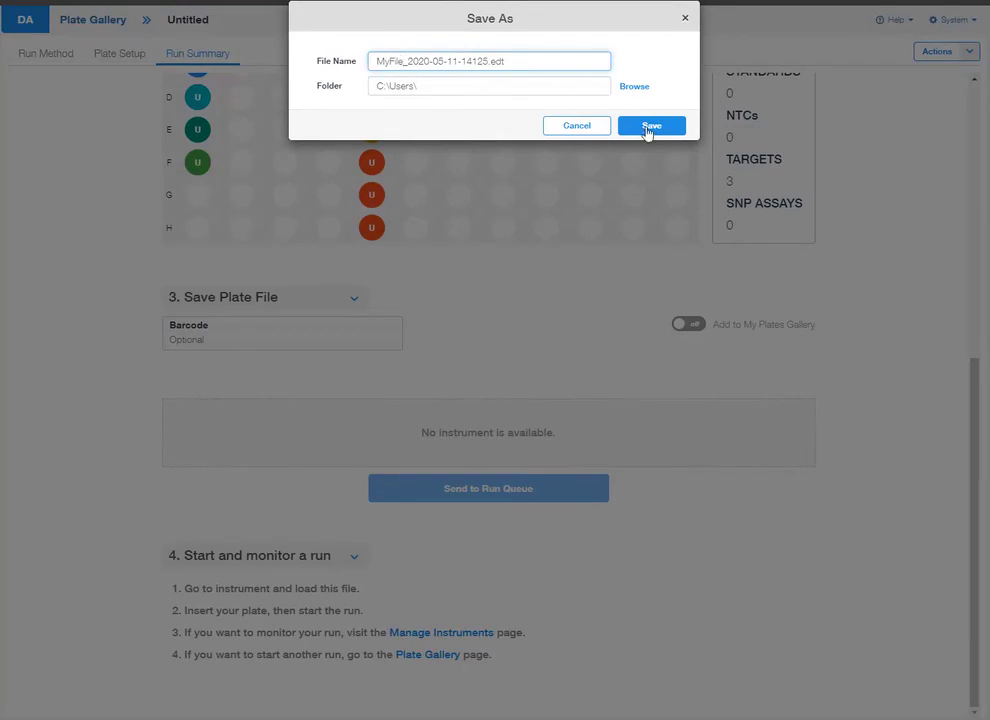
click(648, 128)
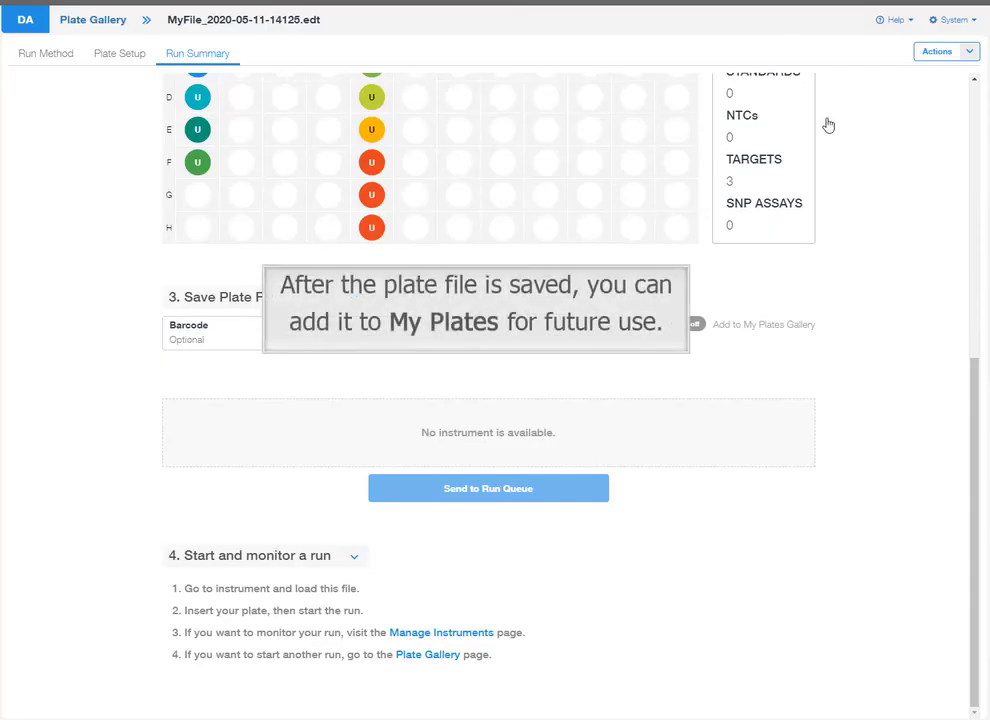
click(970, 52)
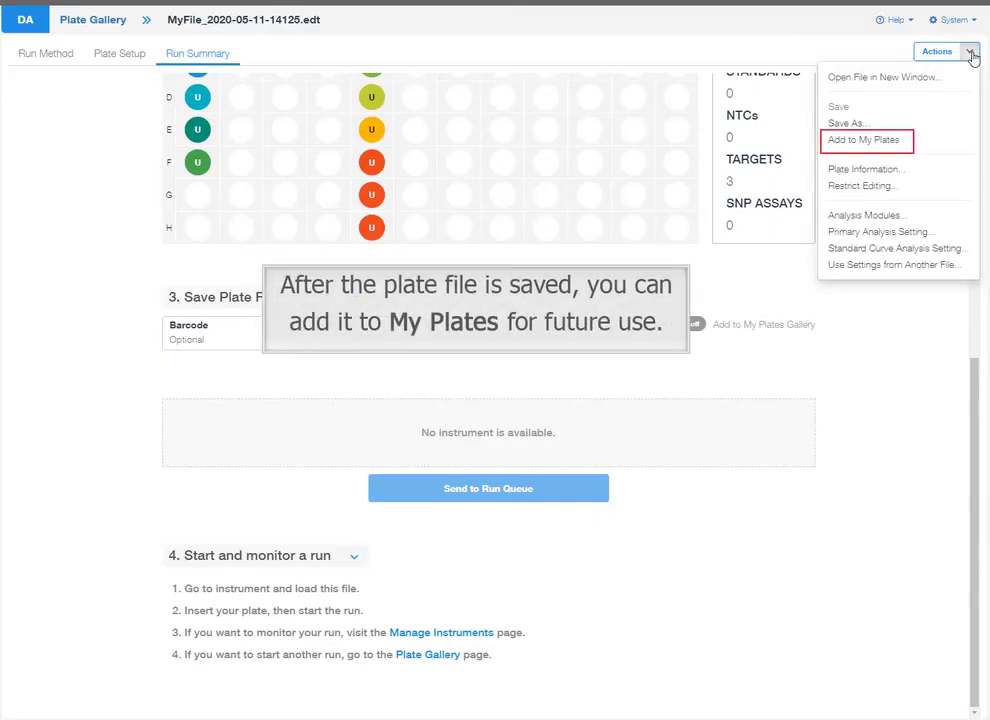